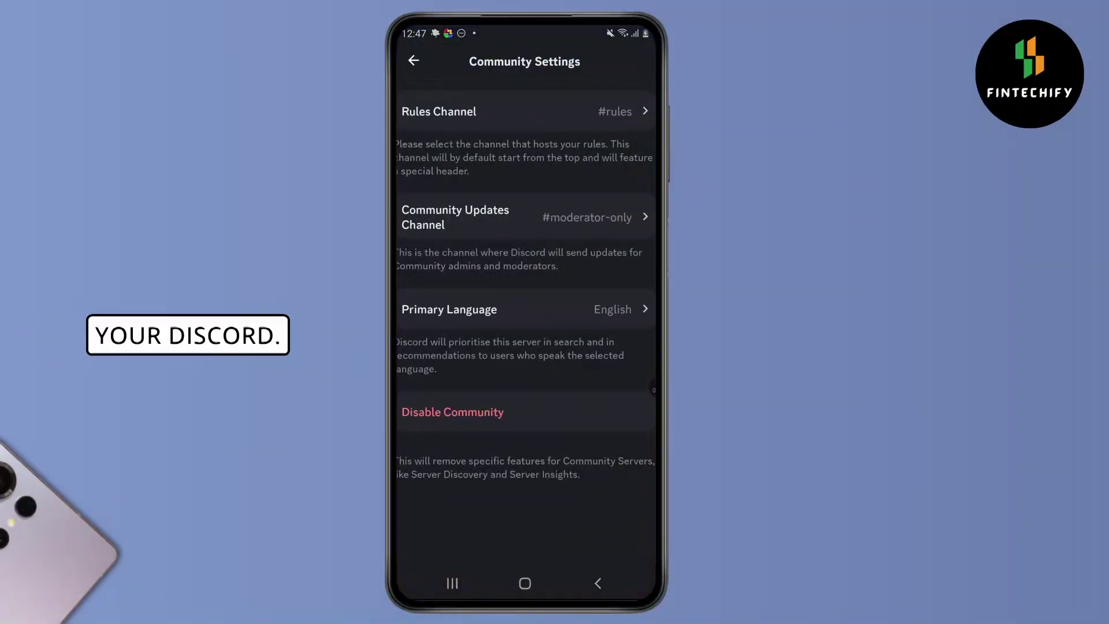
{"action": "left_click", "coordinate": [419, 62]}
{"action": "left_click", "coordinate": [598, 582]}
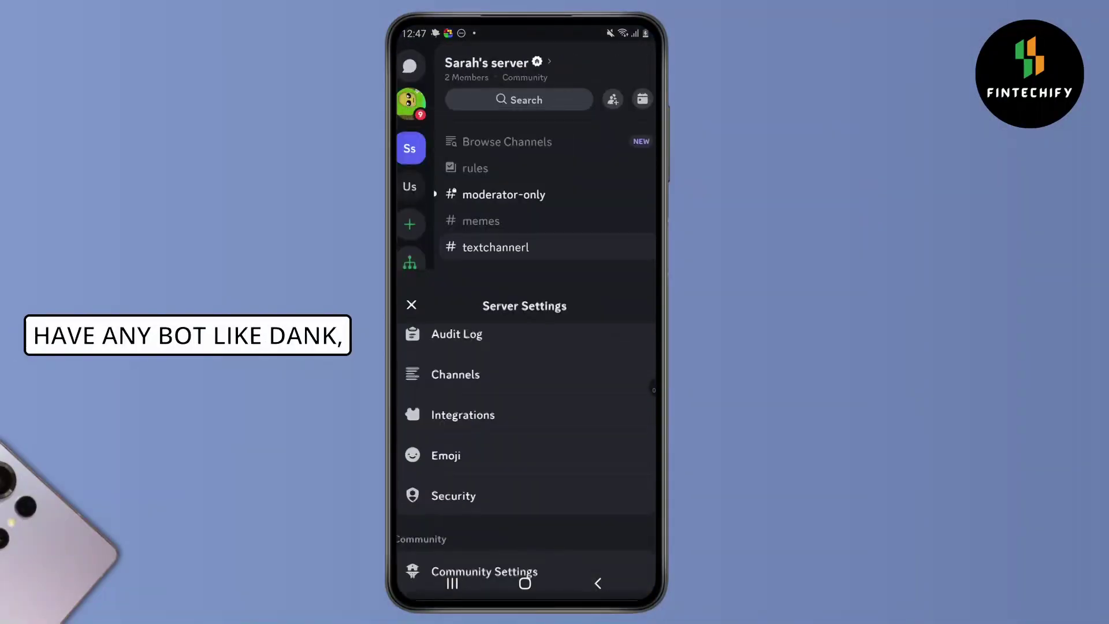
- Close server settings, then view the #textchannerl and #memes chats, returning to the channel list
{"action": "left_click", "coordinate": [483, 248]}
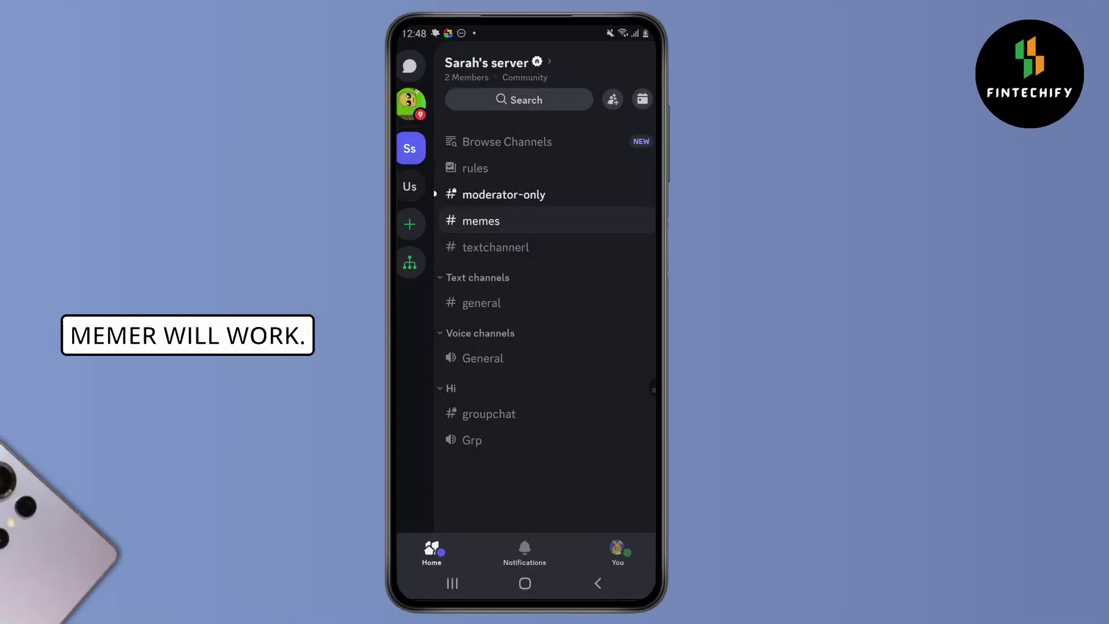
{"action": "left_click", "coordinate": [495, 247]}
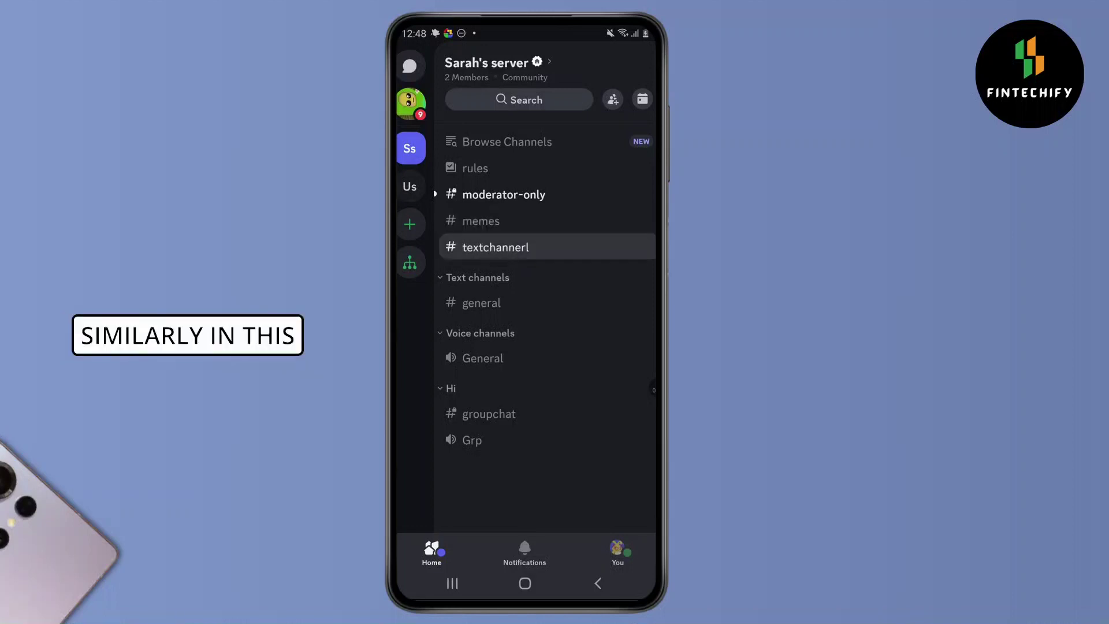
{"action": "key", "text": "Escape"}
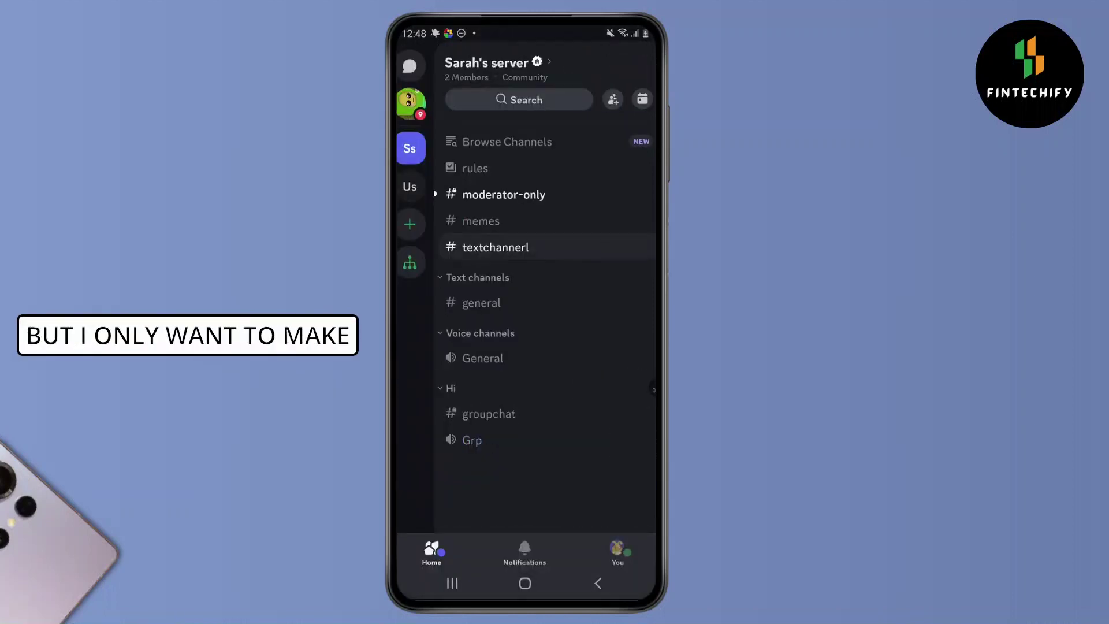
{"action": "left_click", "coordinate": [481, 222]}
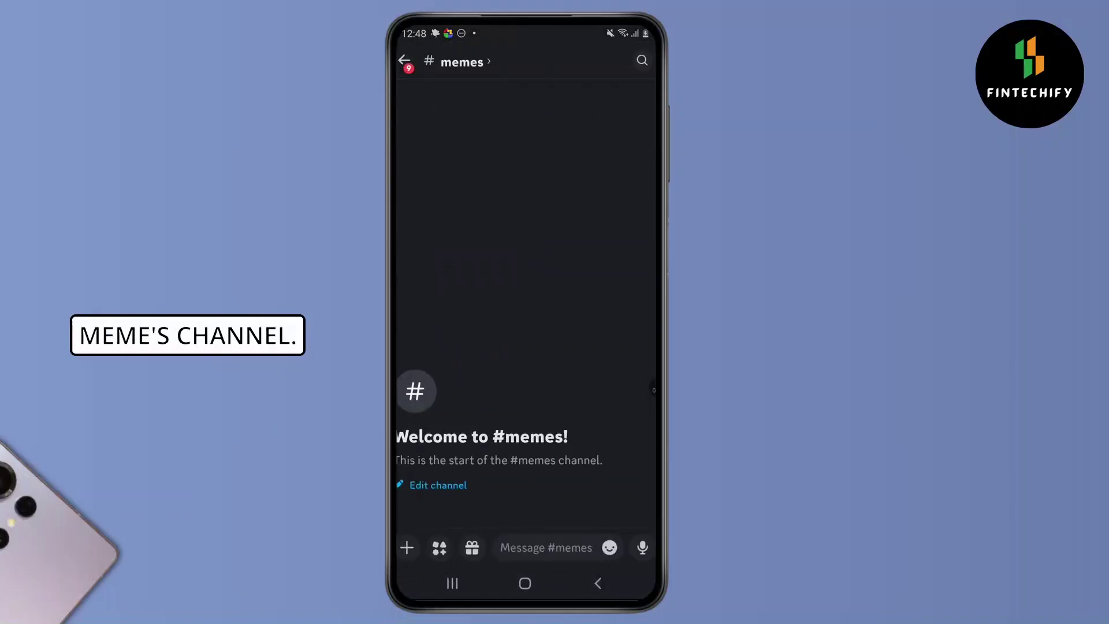
{"action": "key", "text": "Escape"}
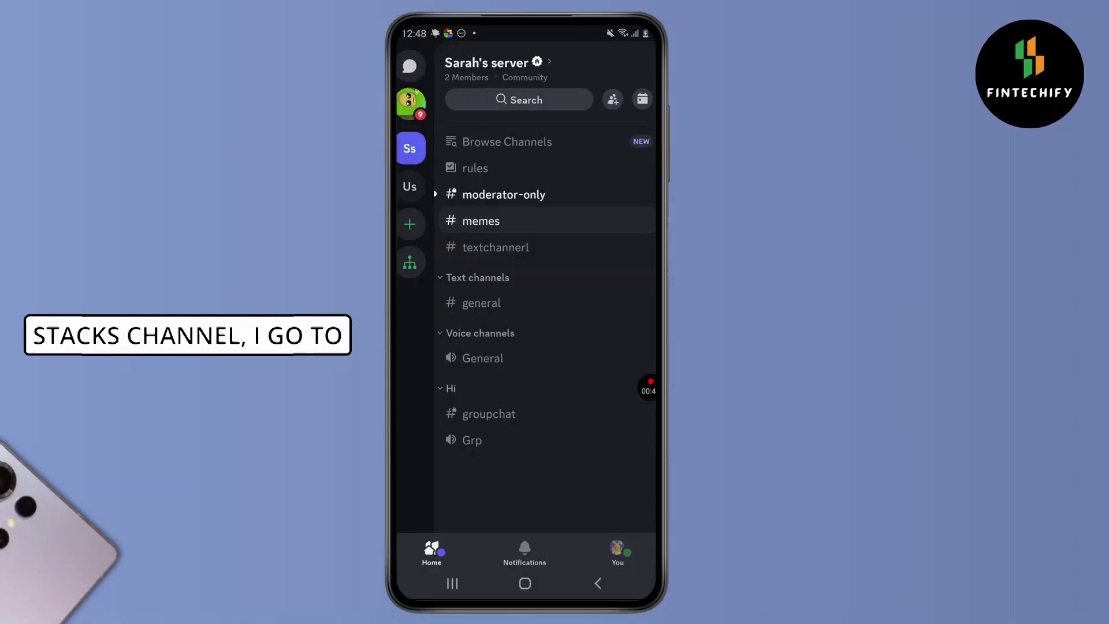
- Open the Edit Channel settings page for #textchannerl from its channel actions
{"action": "left_click", "coordinate": [494, 247]}
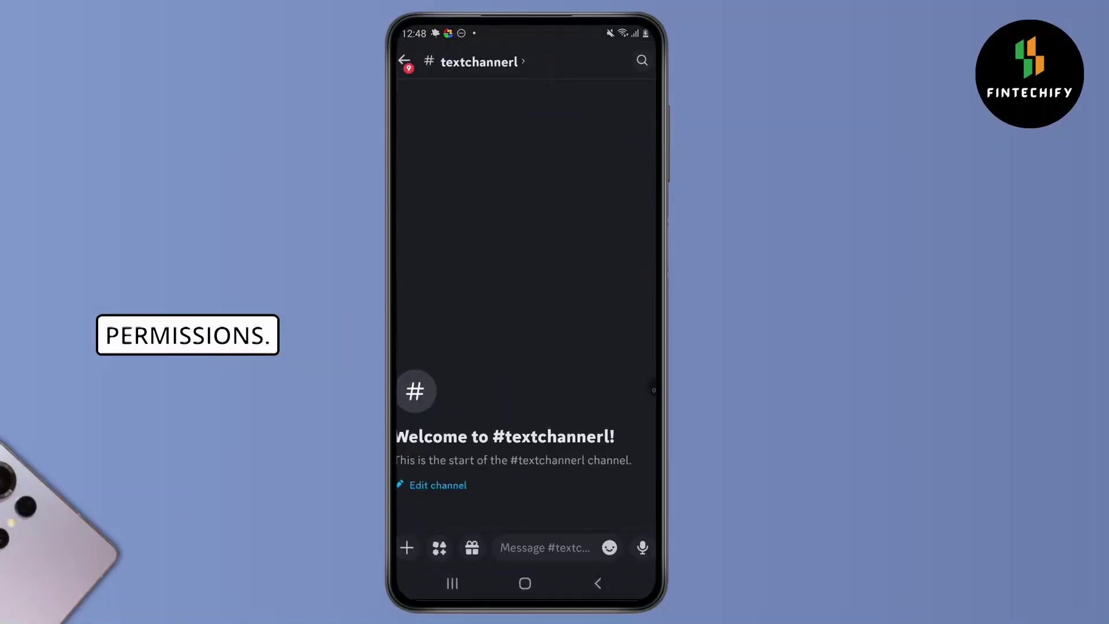
{"action": "left_click_drag", "start_coordinate": [450, 260], "coordinate": [642, 260]}
{"action": "left_click", "coordinate": [538, 248]}
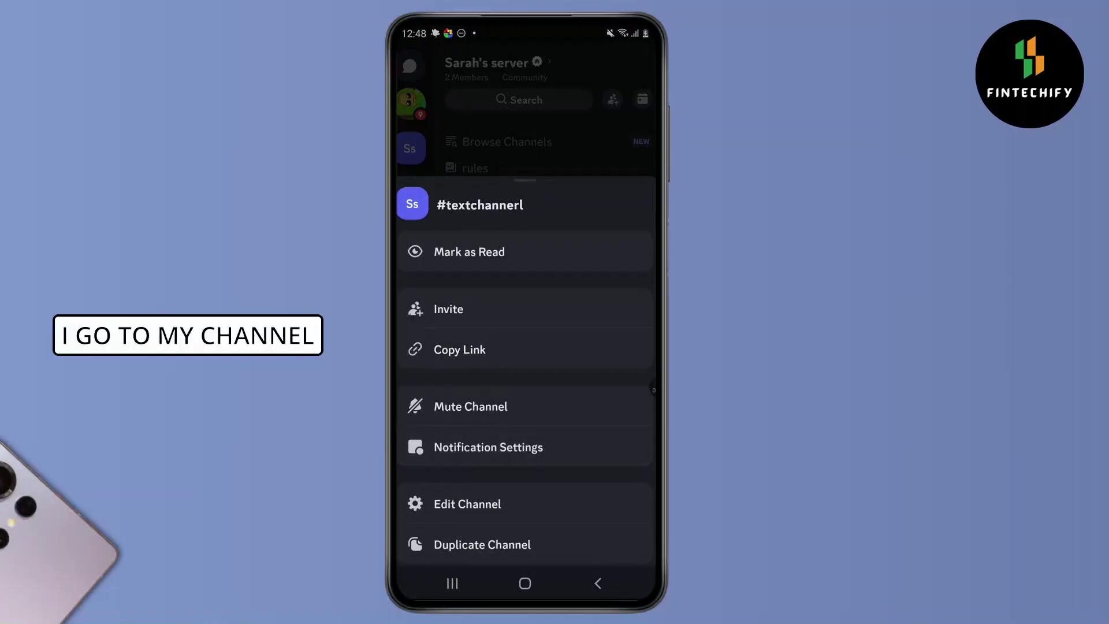
{"action": "left_click", "coordinate": [486, 504]}
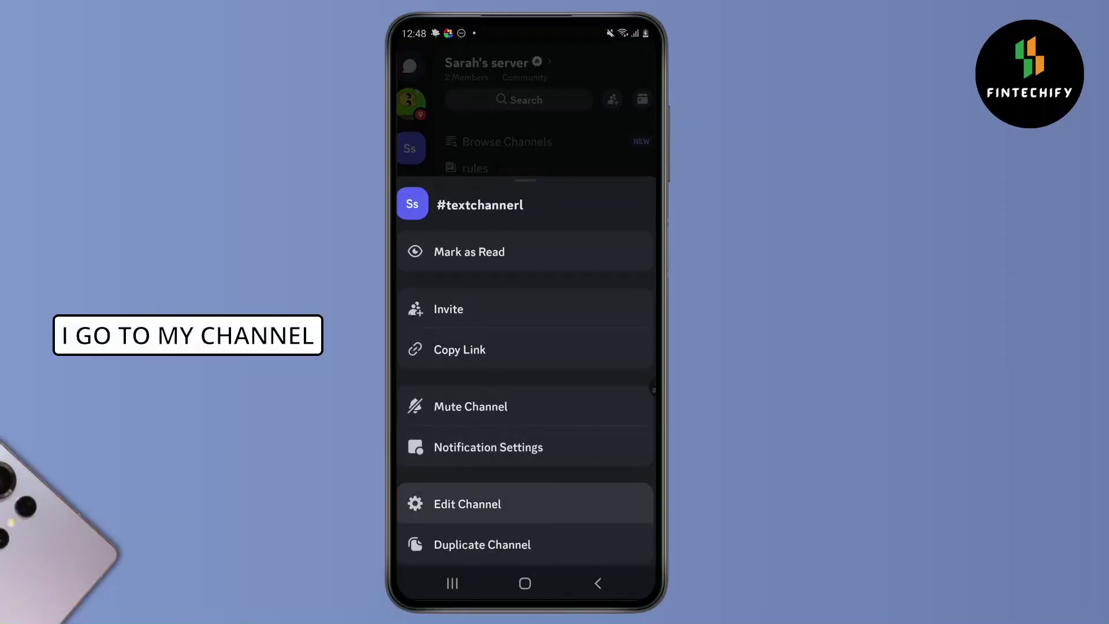
{"action": "scroll", "coordinate": [527, 347], "scroll_direction": "down", "scroll_amount": 3}
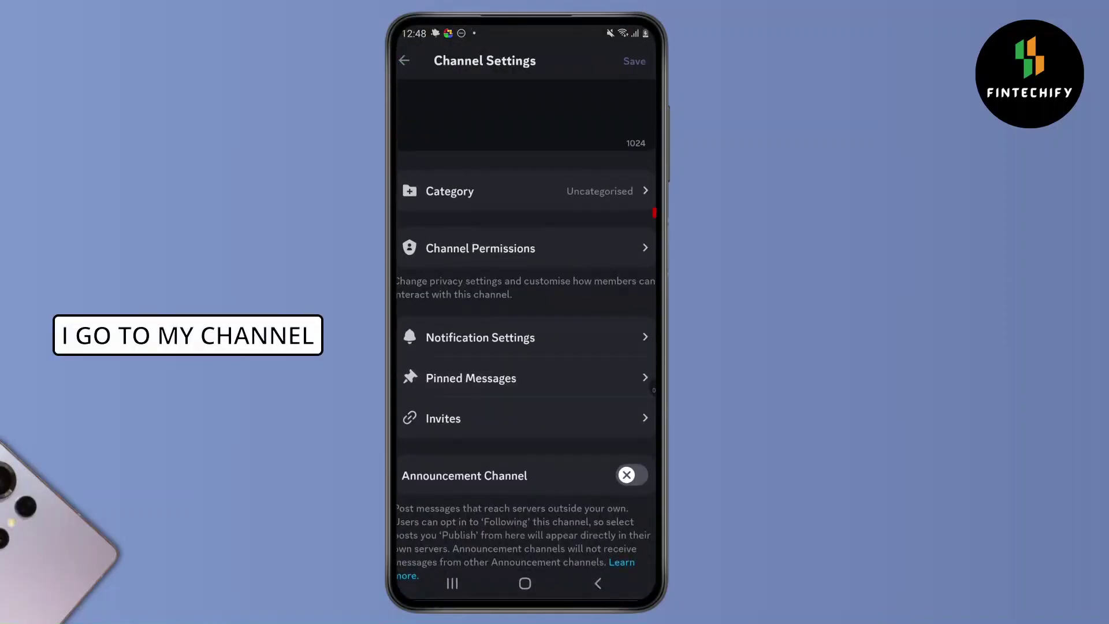
{"action": "left_click", "coordinate": [481, 221]}
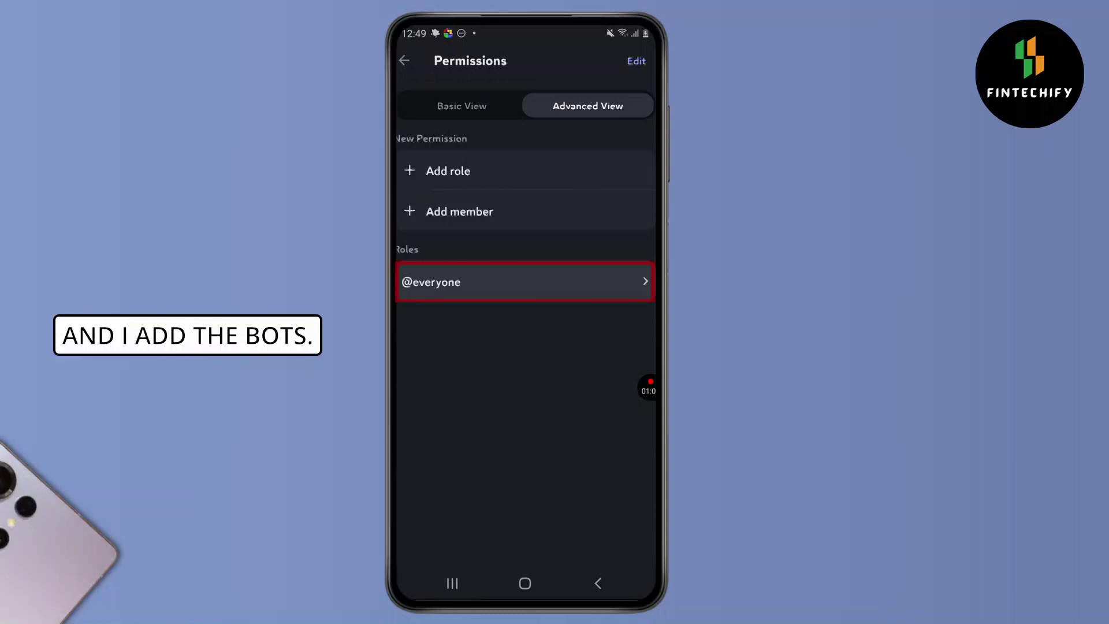
{"action": "left_click", "coordinate": [524, 282]}
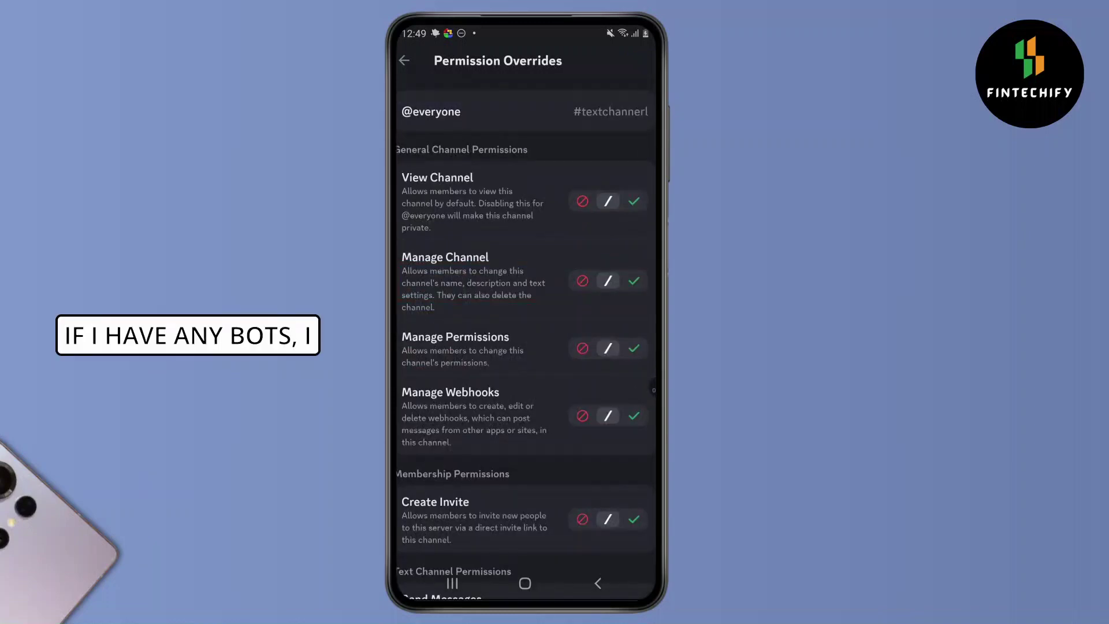
{"action": "key", "text": "Escape"}
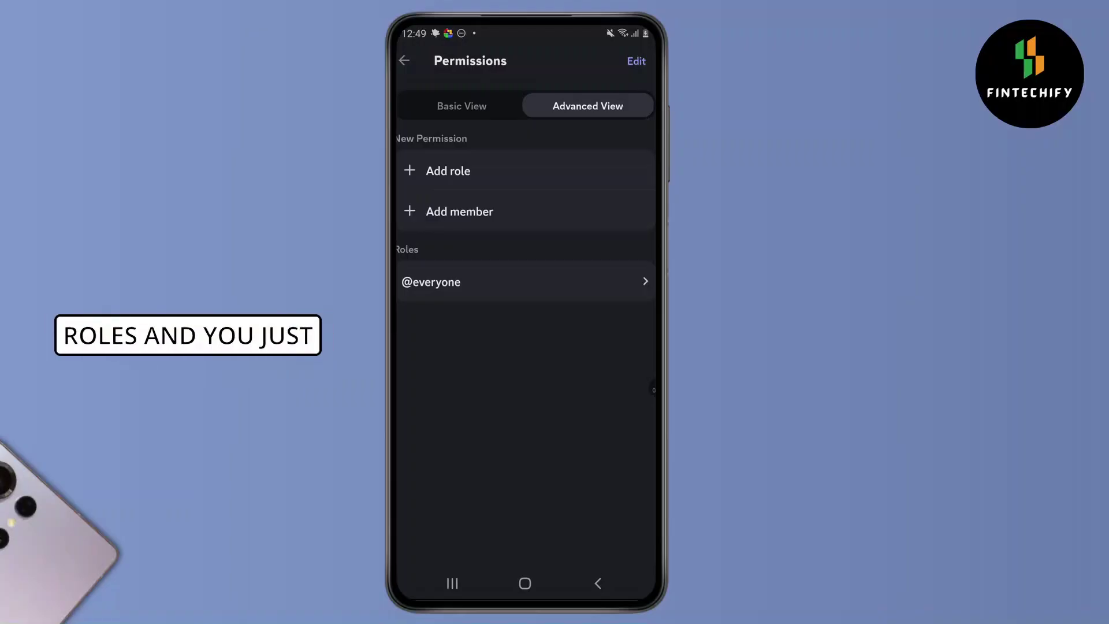
{"action": "left_click", "coordinate": [520, 282]}
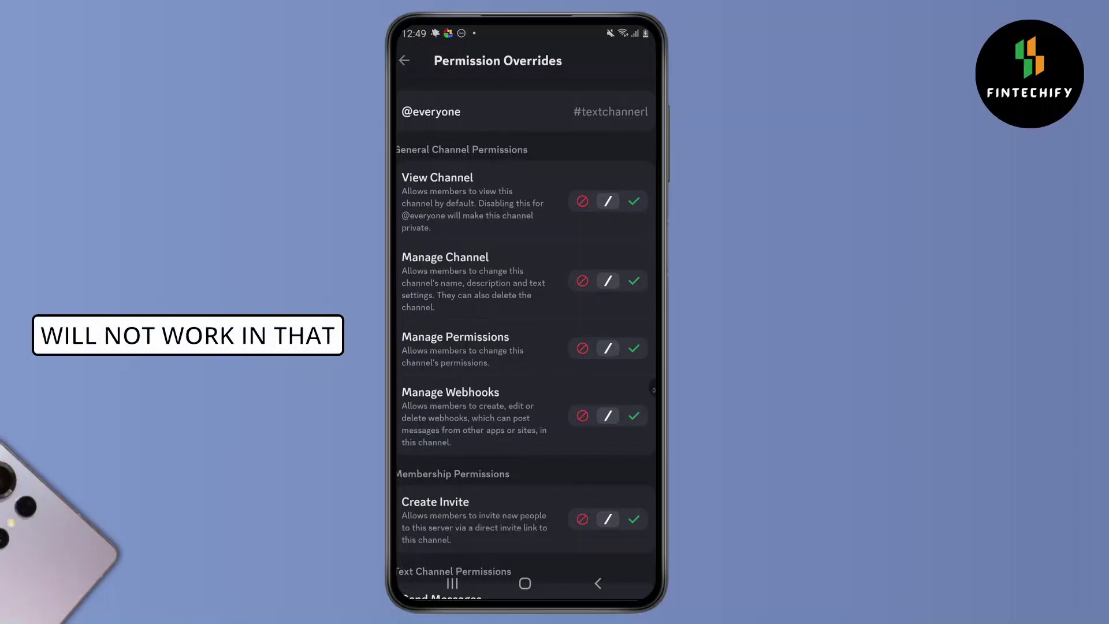
{"action": "left_click", "coordinate": [597, 583]}
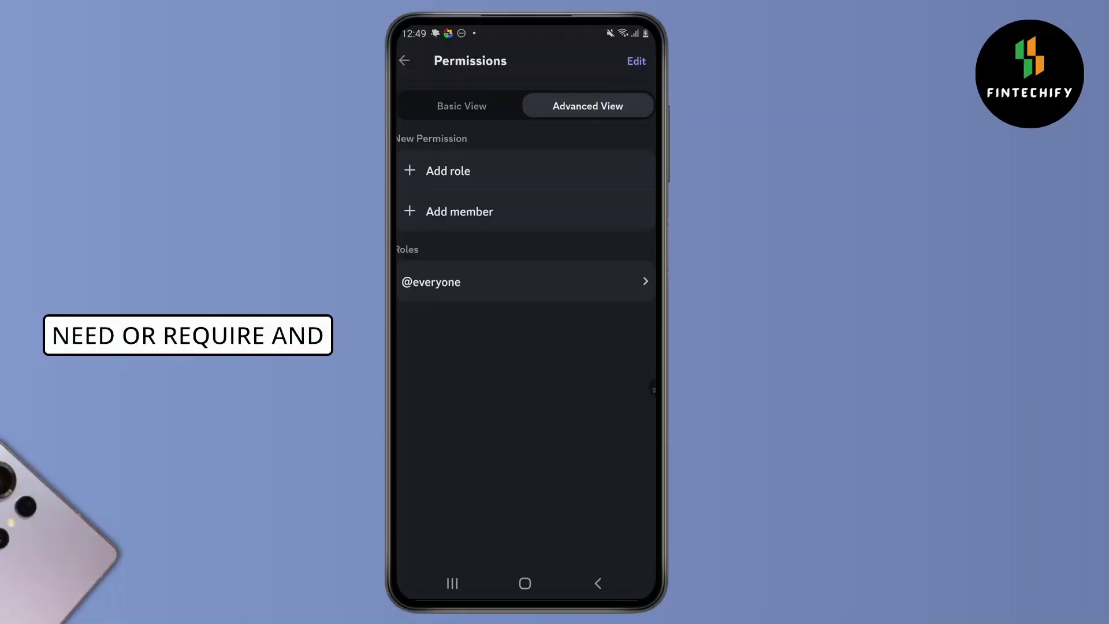
- Go back from Permissions to the #textchannerl channel settings
{"action": "left_click", "coordinate": [404, 61]}
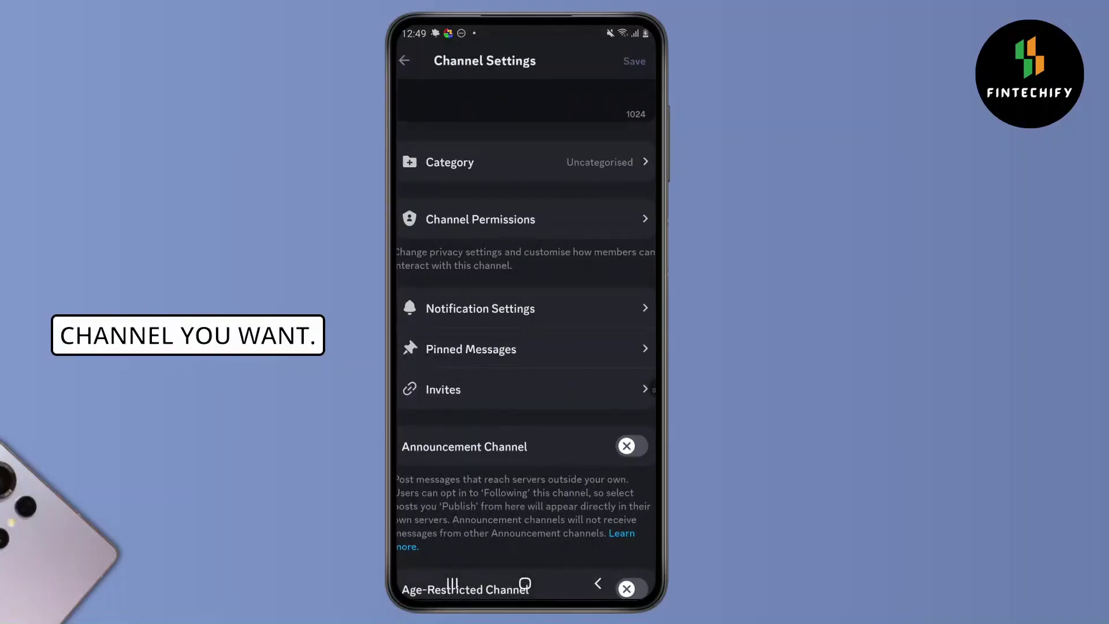